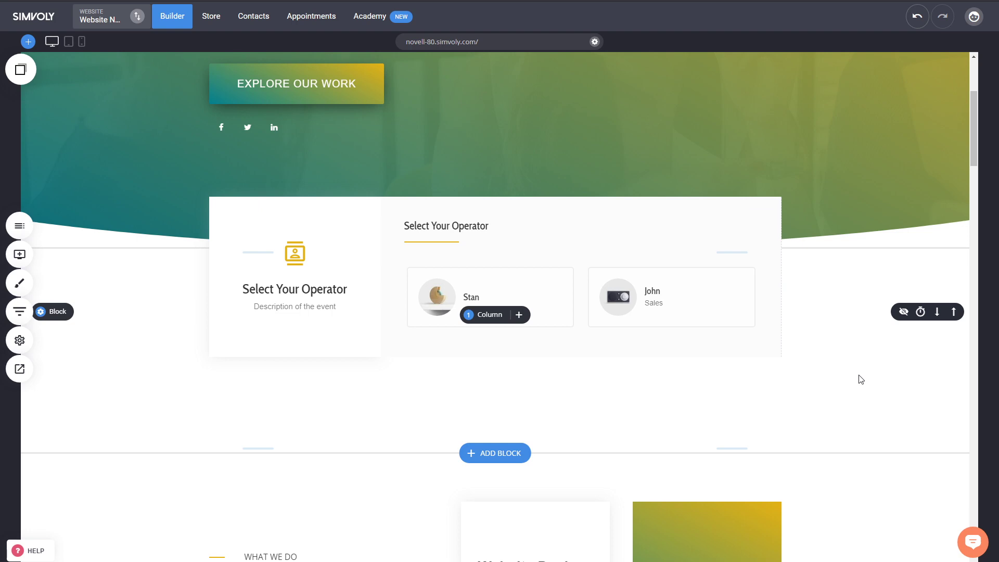
Place an Image widget below the operator section showing the radio speaker photo, with Stretch if needed on
click(29, 263)
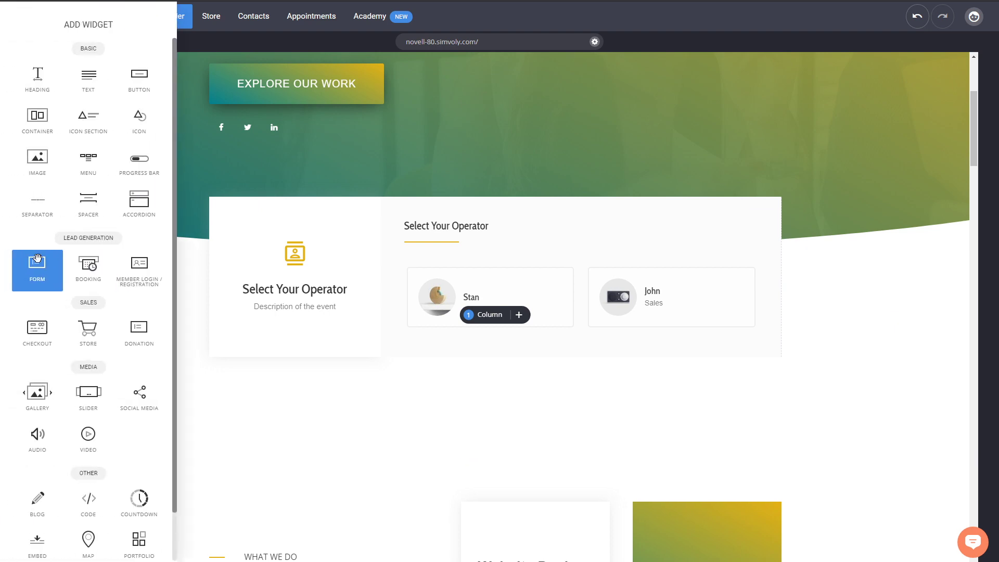
drag(38, 171, 536, 379)
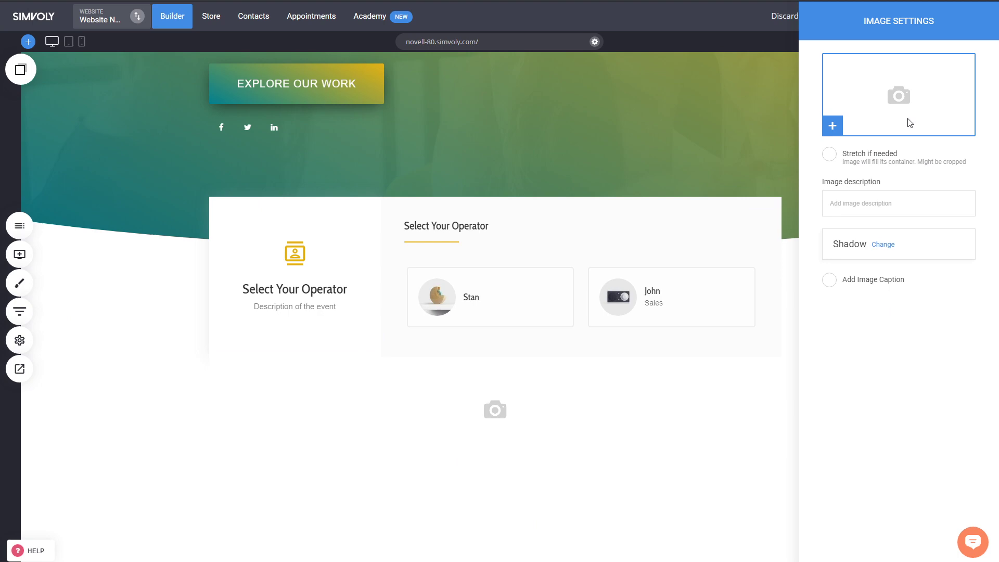
click(908, 123)
double_click(566, 127)
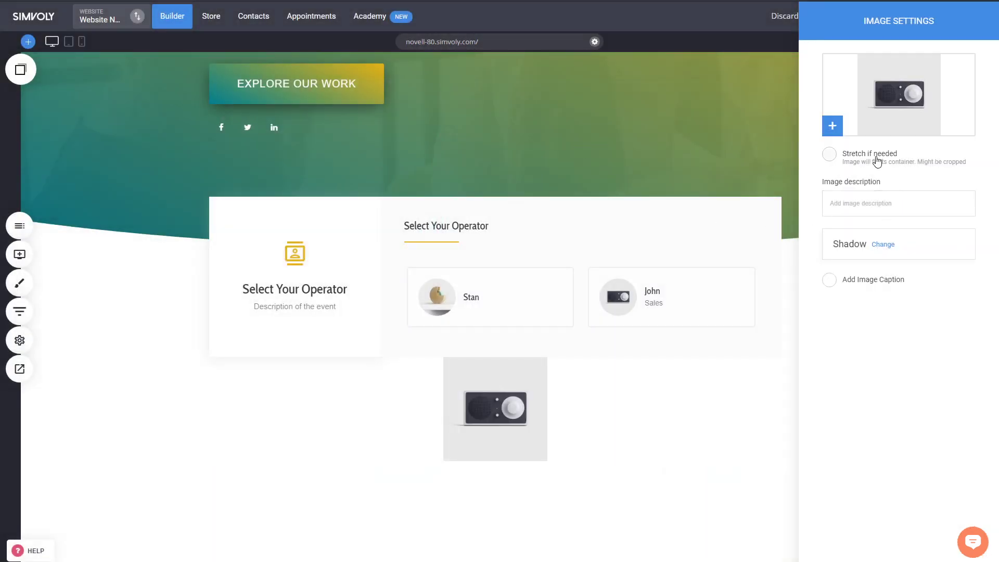
click(877, 161)
click(716, 234)
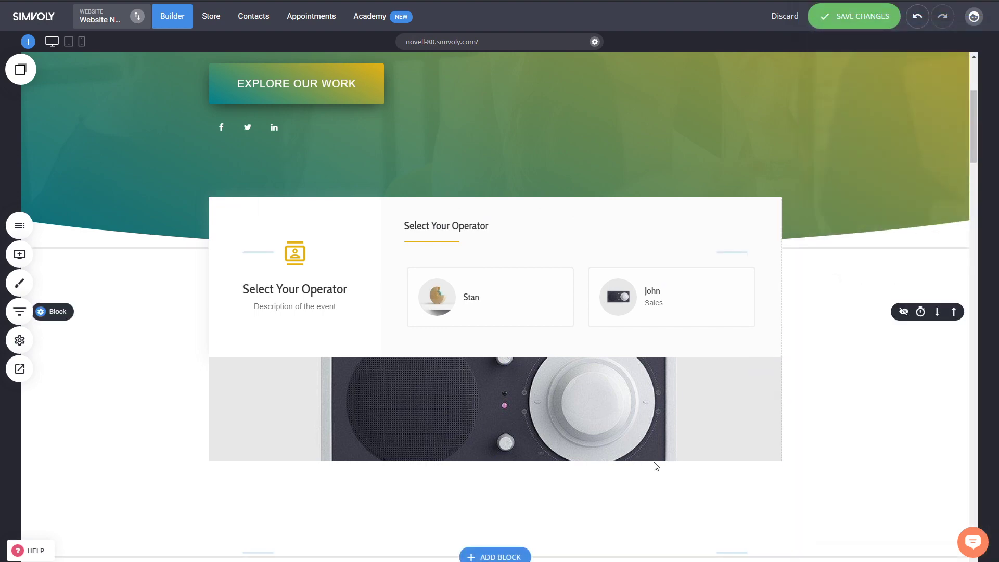
Resize the image block narrower and taller, and add spacing above it
drag(656, 482, 656, 553)
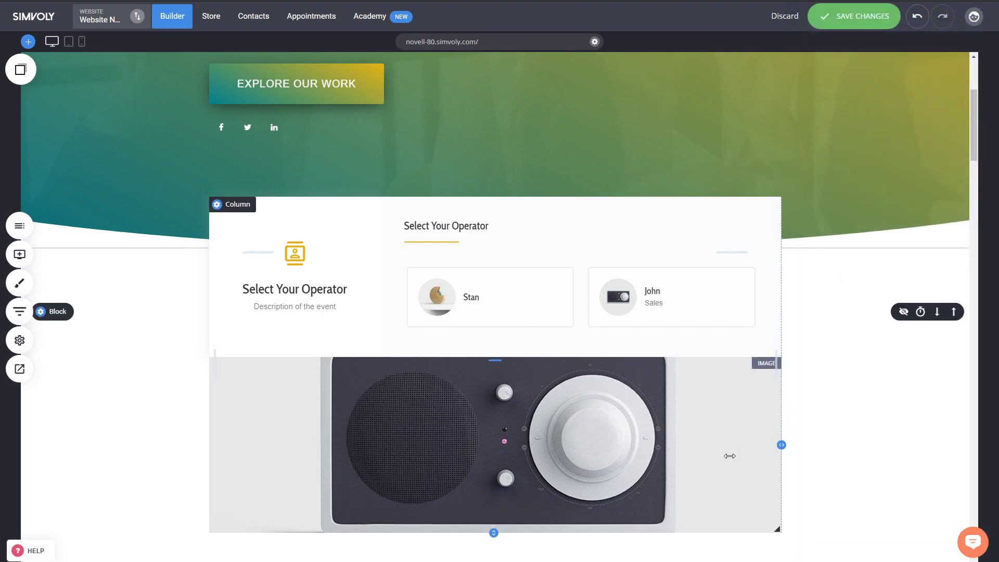
drag(729, 456, 578, 457)
scroll(632, 457, down, 2)
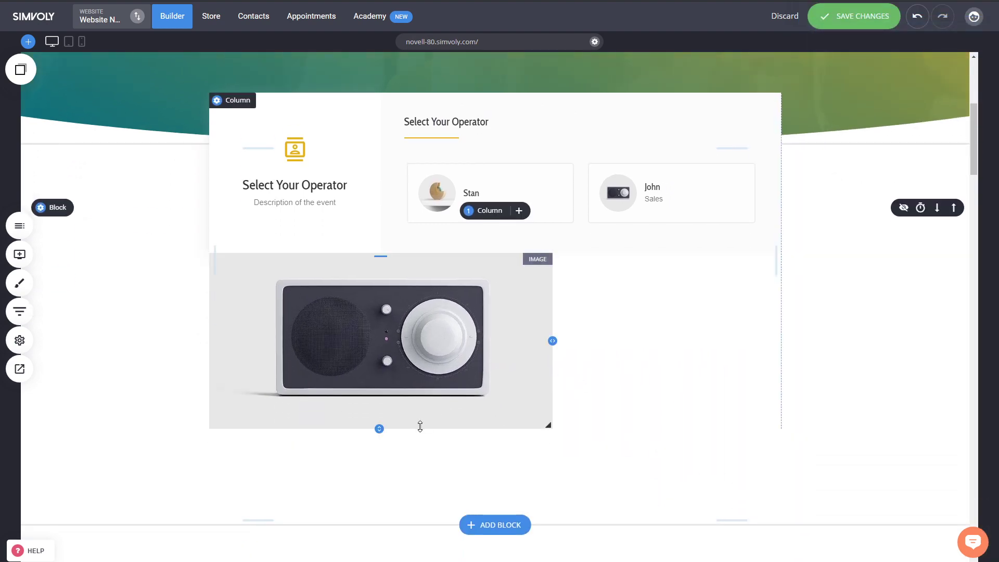
drag(420, 427, 417, 452)
drag(406, 256, 404, 306)
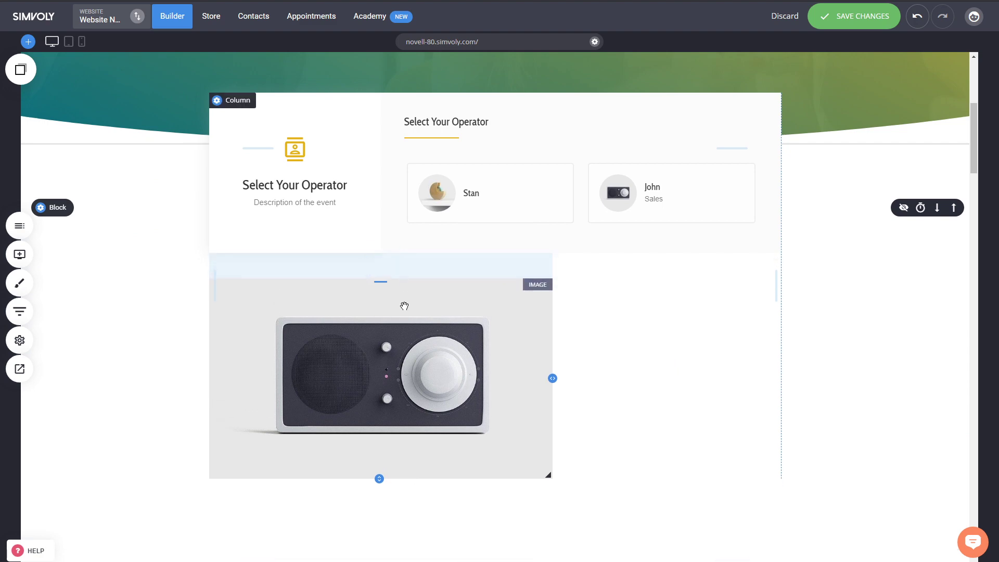
Turn on Add Image Caption for the radio image, adding a Heading Text caption card
click(410, 351)
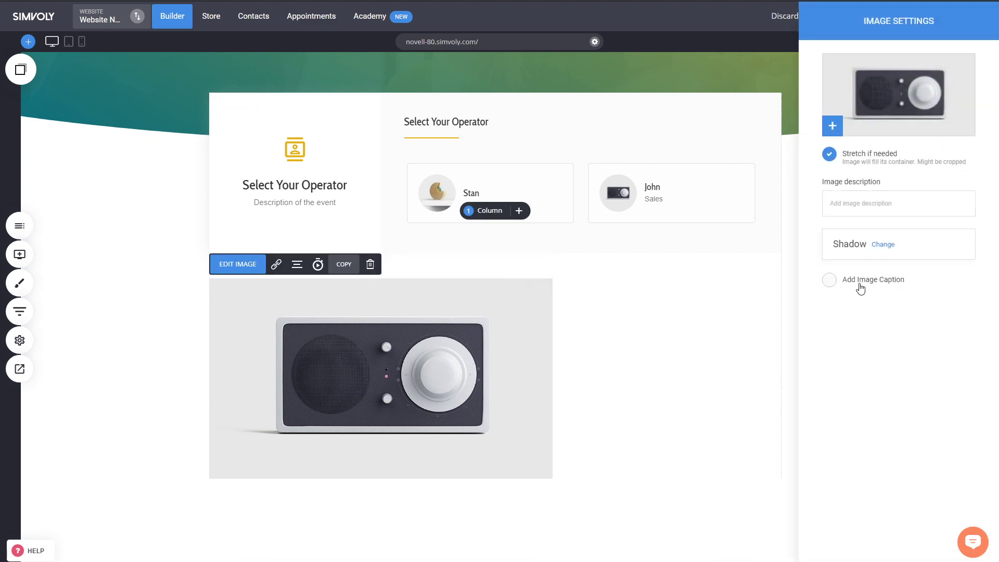
click(860, 285)
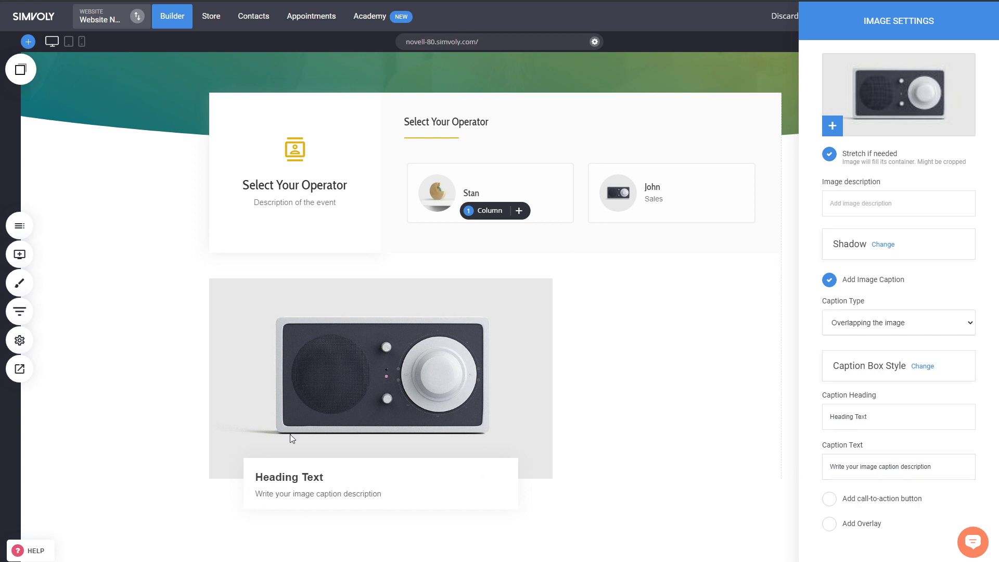
Enable the caption's call-to-action button, trying Add Overlay and then turning it back off
click(860, 500)
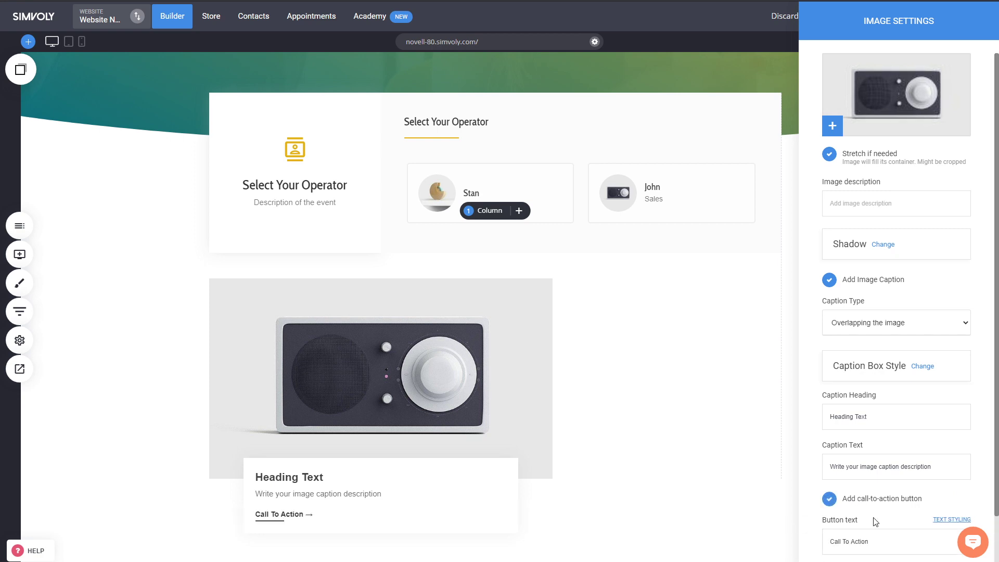
scroll(880, 504, down, 2)
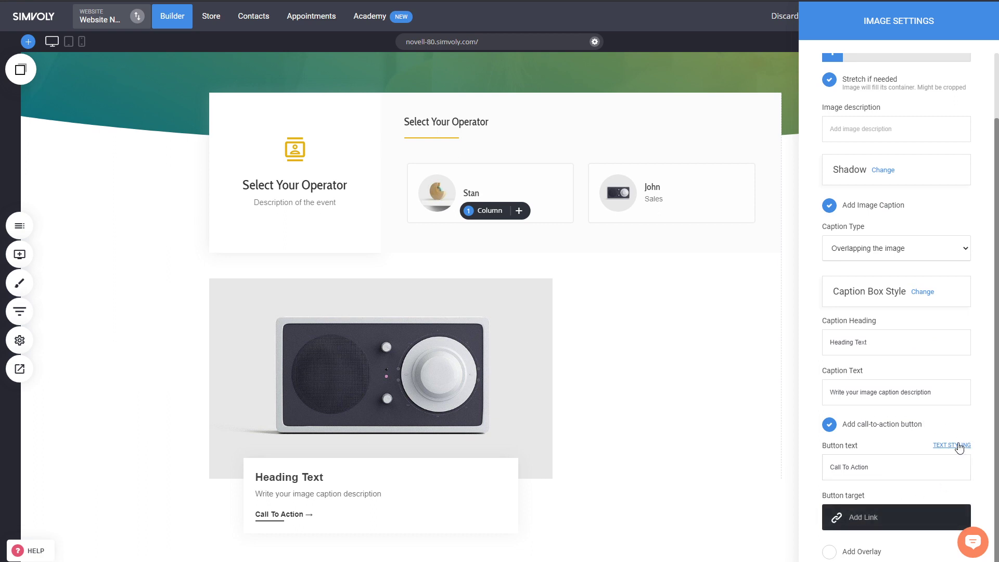
click(868, 553)
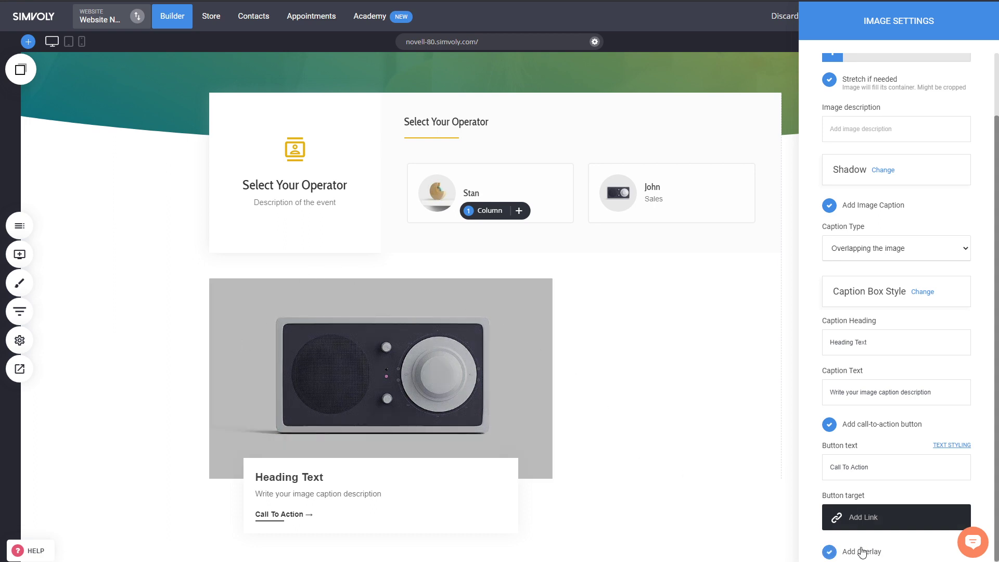
scroll(843, 555, down, 1)
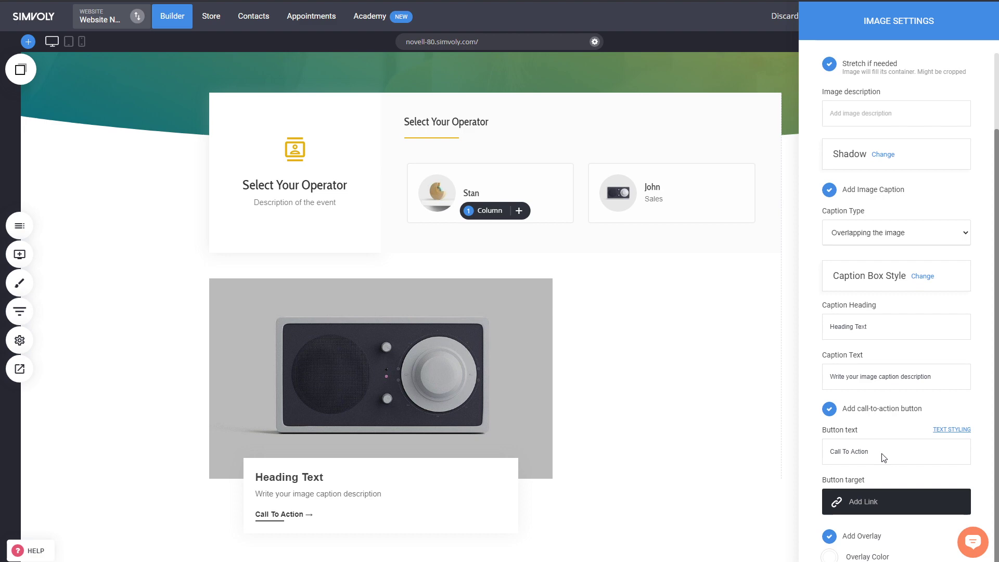
click(877, 531)
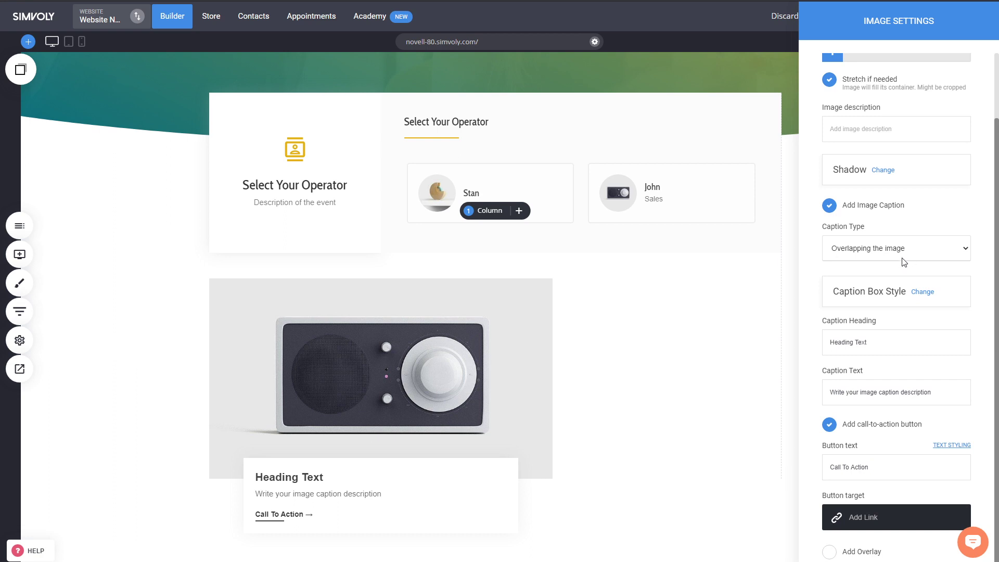
Preview the 'Over the image on mouse over' caption type, then set Caption Type to 'Over the image'
click(851, 279)
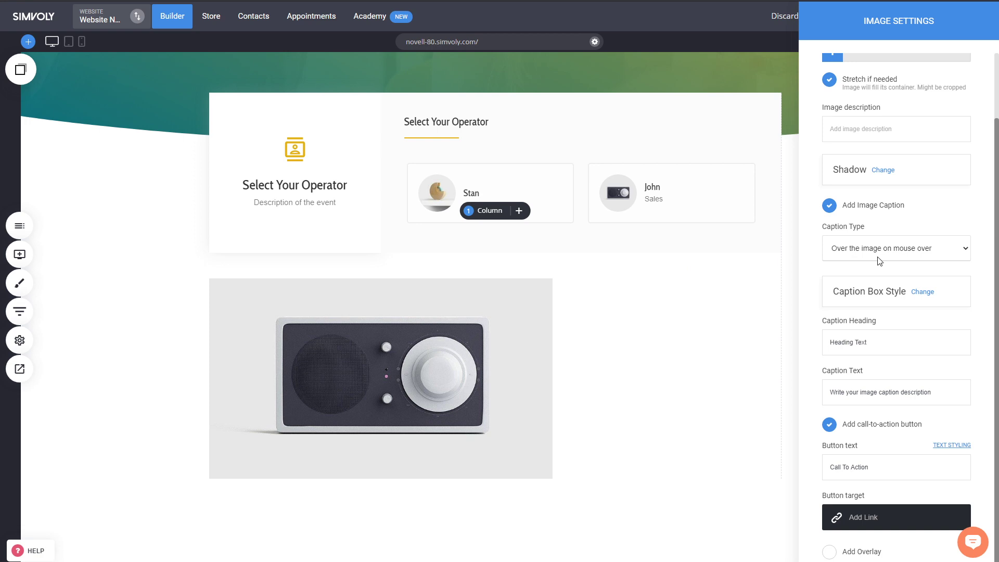
click(690, 333)
mouse_move(490, 350)
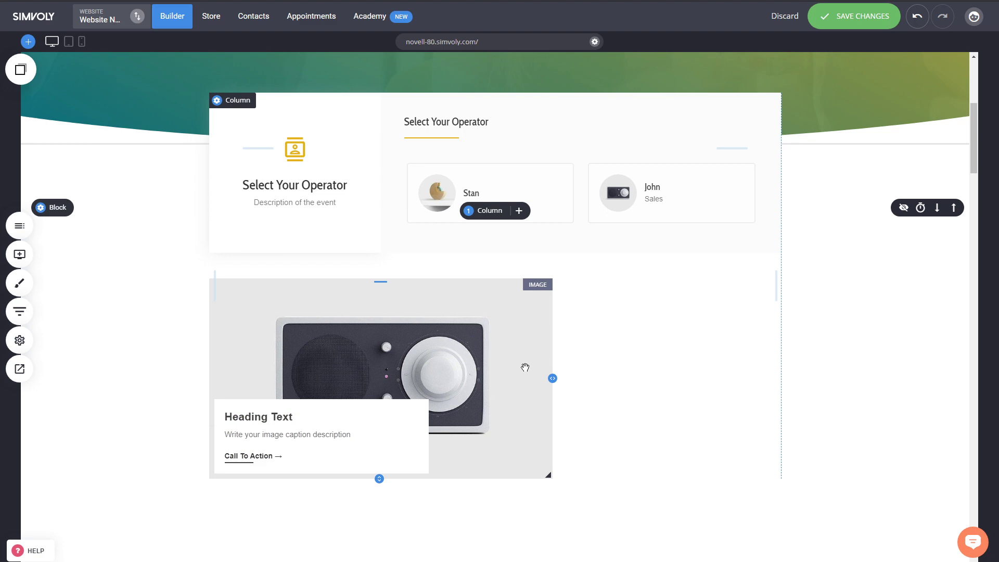
double_click(388, 342)
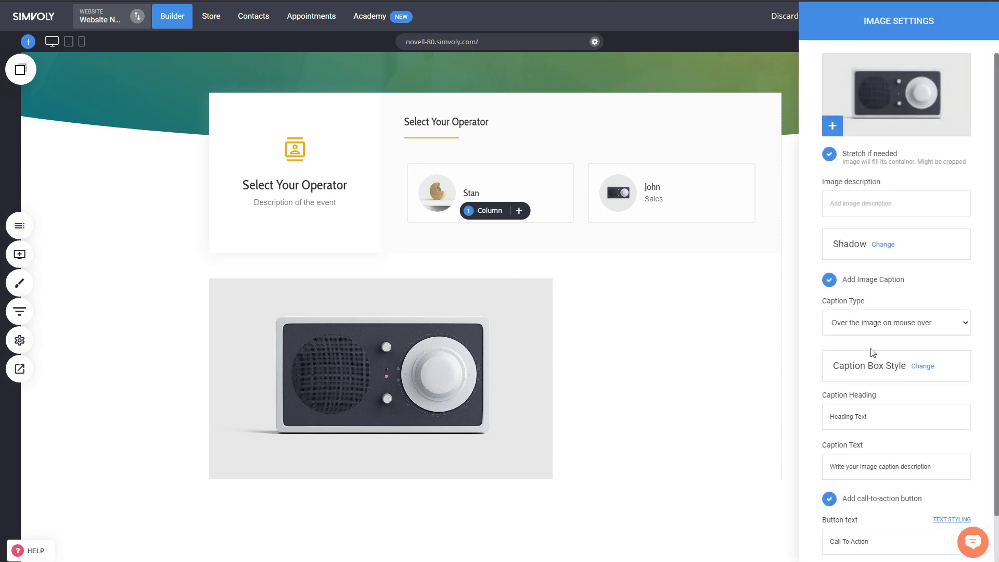
click(858, 364)
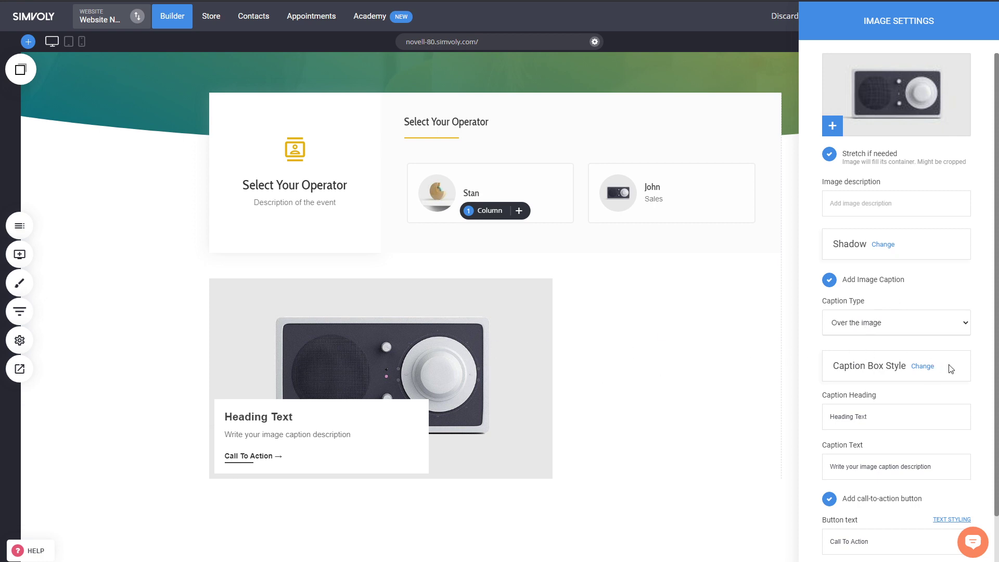
Set Caption Type to 'Overlapping the image' with the caption box positioned at the bottom
click(889, 332)
click(915, 355)
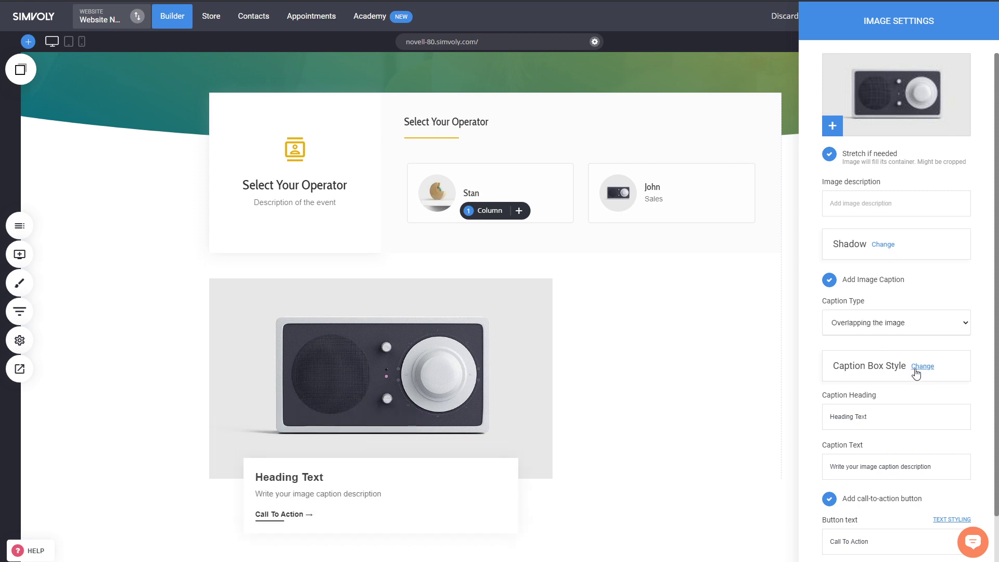
click(923, 366)
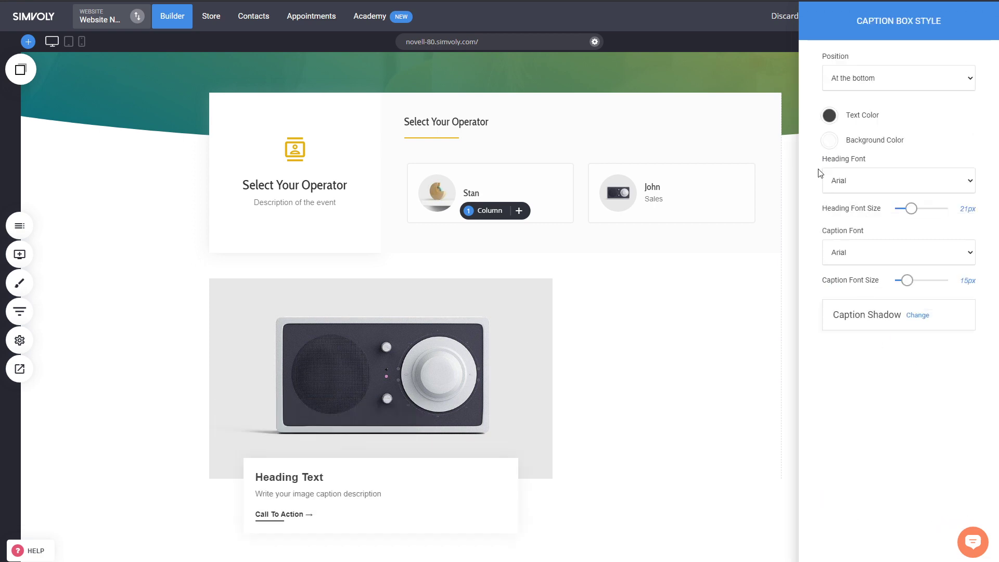
click(862, 101)
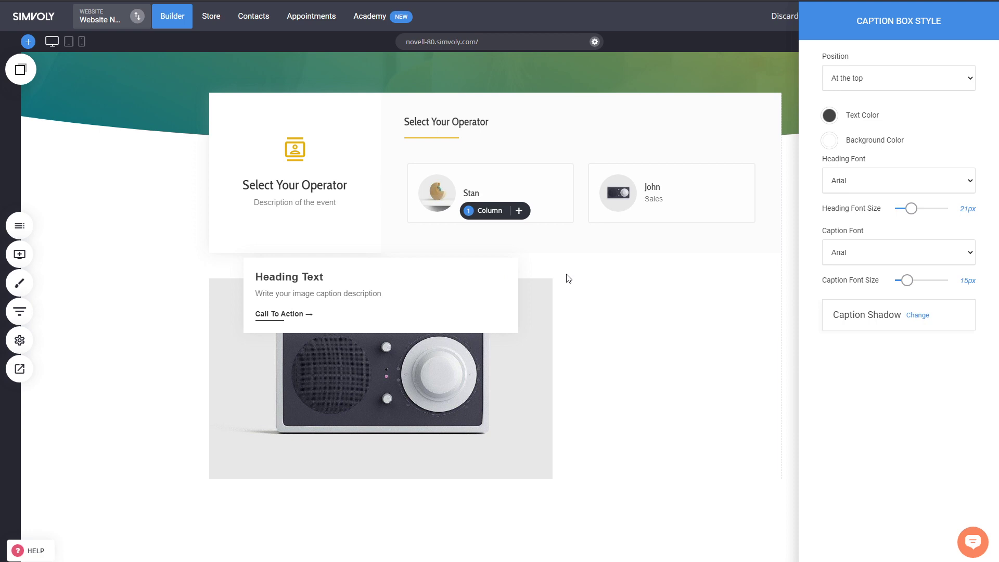
click(851, 102)
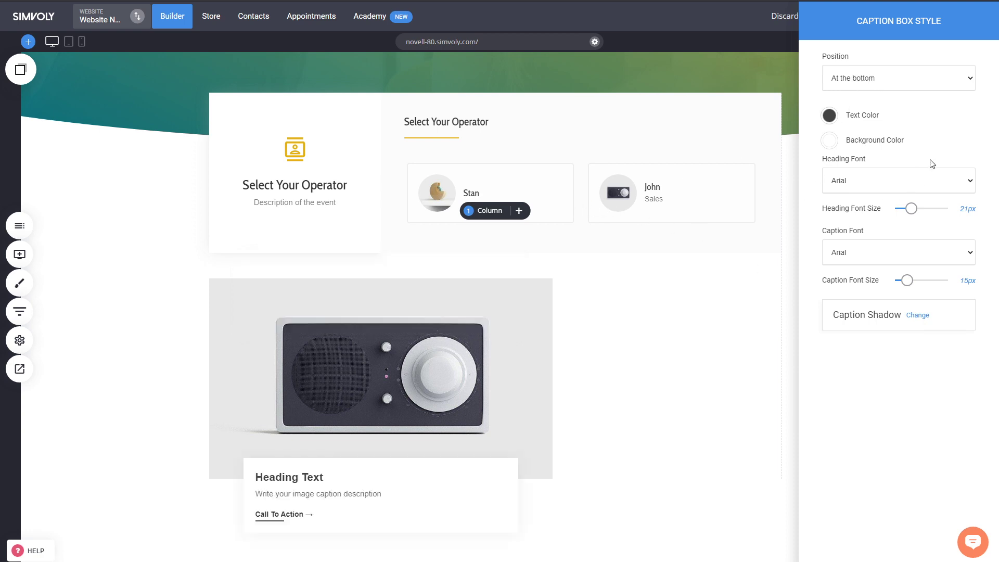
Use Cabin Condensed 27px for the caption heading and Open Sans 16px for caption text
click(875, 192)
click(864, 229)
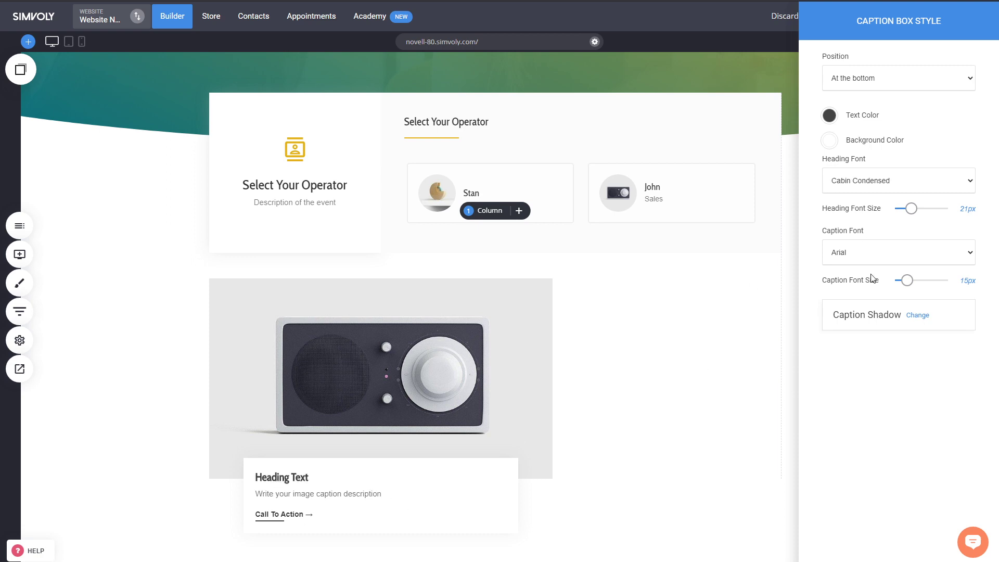
click(856, 294)
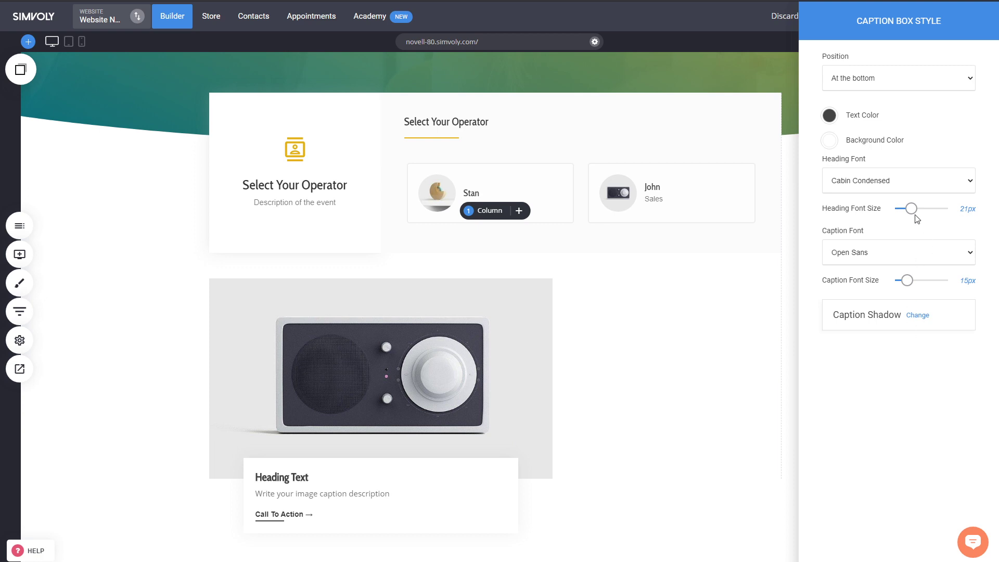
drag(913, 210, 919, 210)
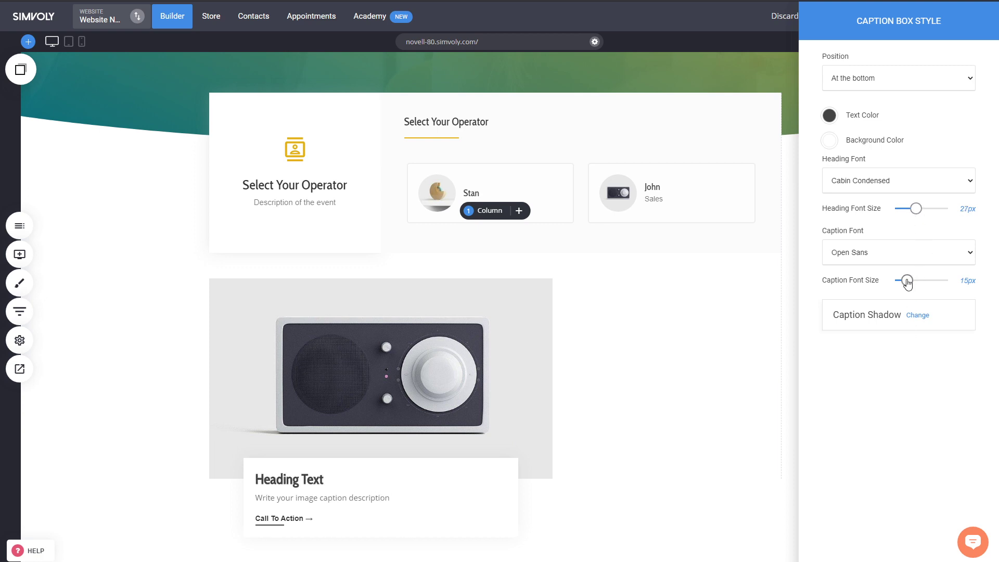
drag(906, 281, 908, 281)
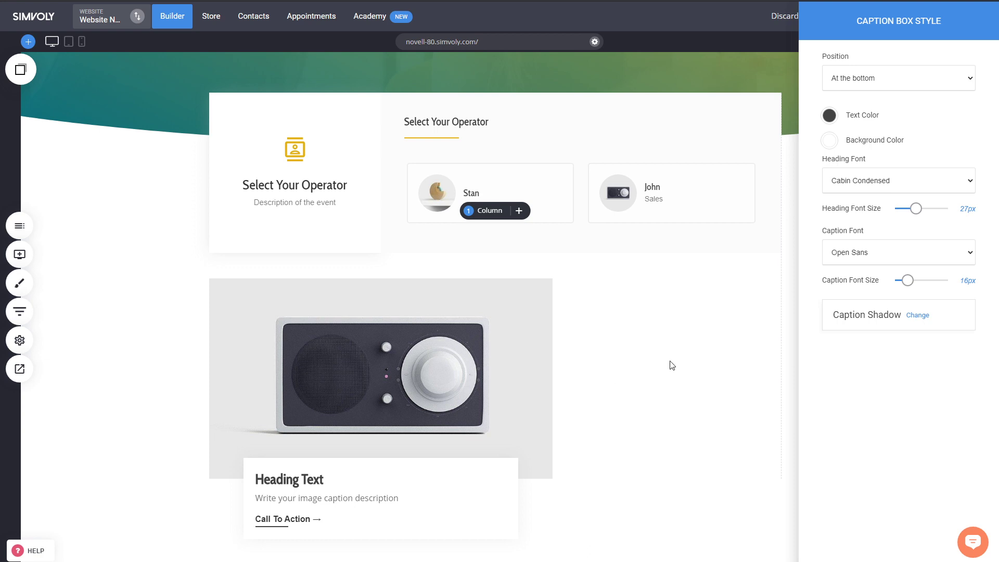
Switch Caption Type to 'Over the image on mouse over' and set the caption box Position to Full size
click(782, 307)
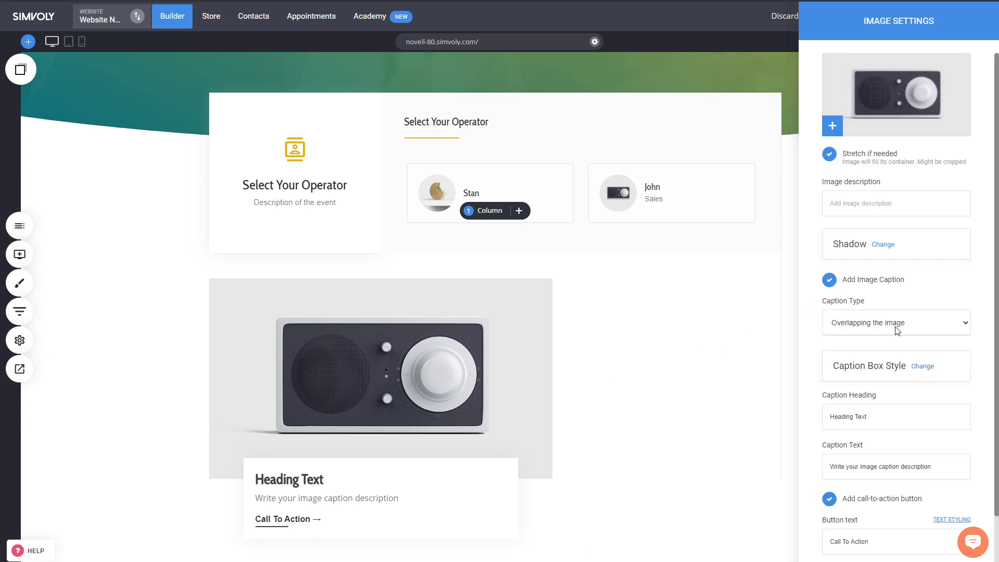
click(876, 354)
click(922, 366)
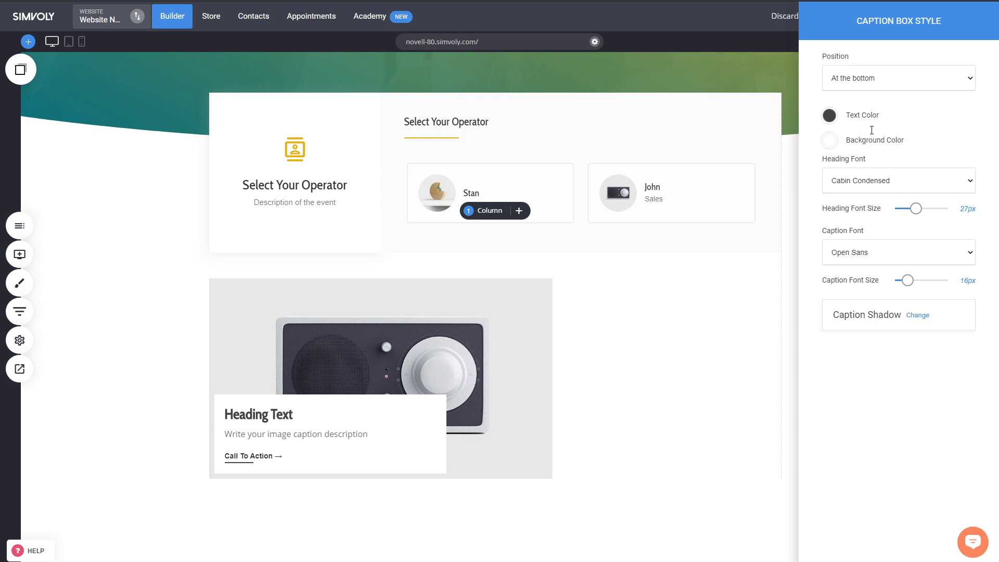
click(884, 78)
click(858, 104)
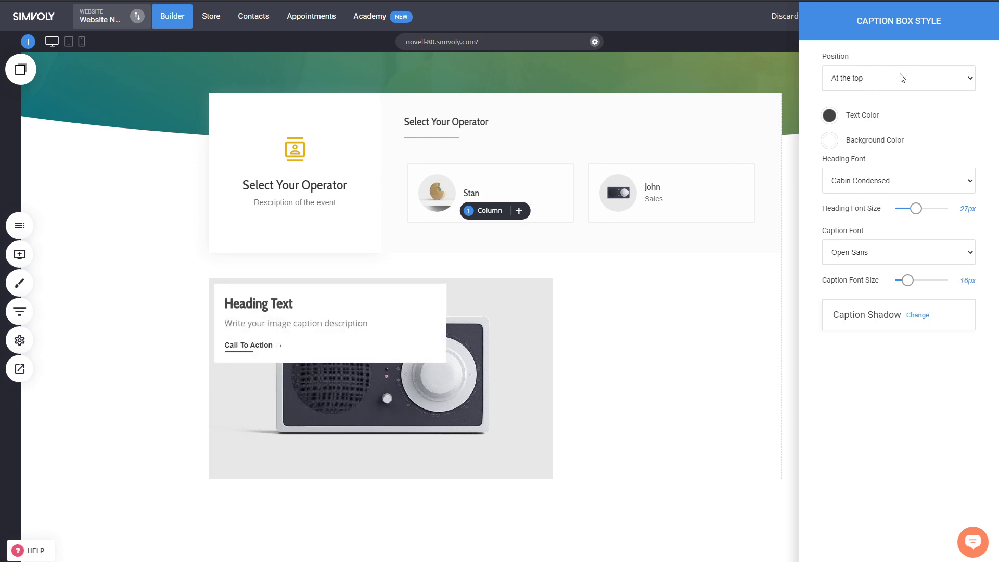
click(902, 78)
click(859, 116)
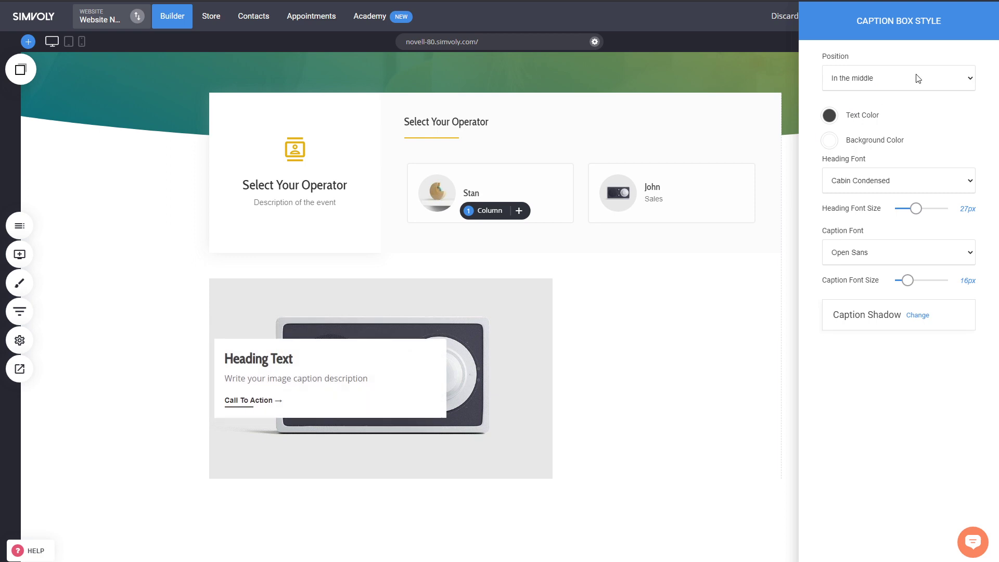
click(874, 99)
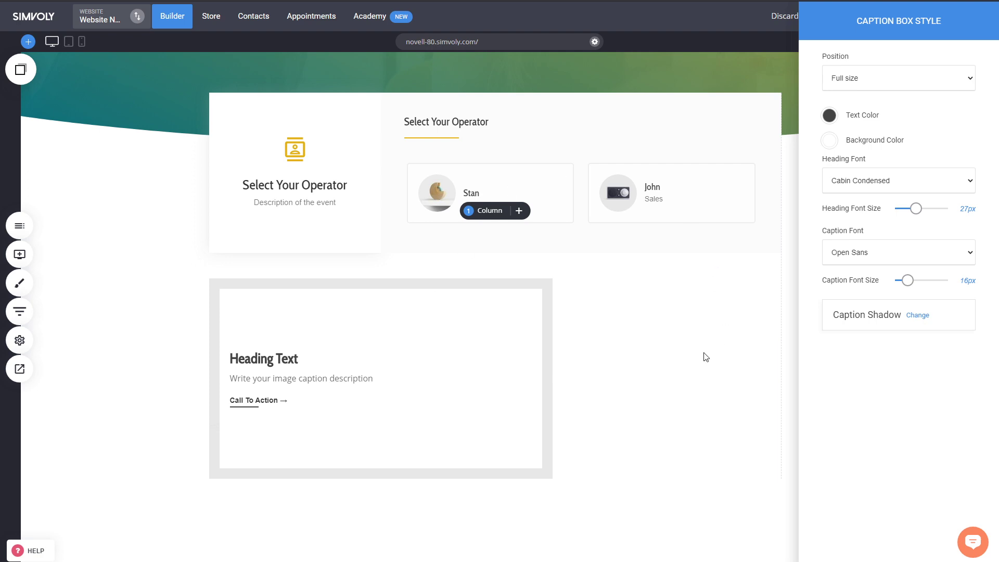
Give the caption box a yellow background and white text colour
click(831, 140)
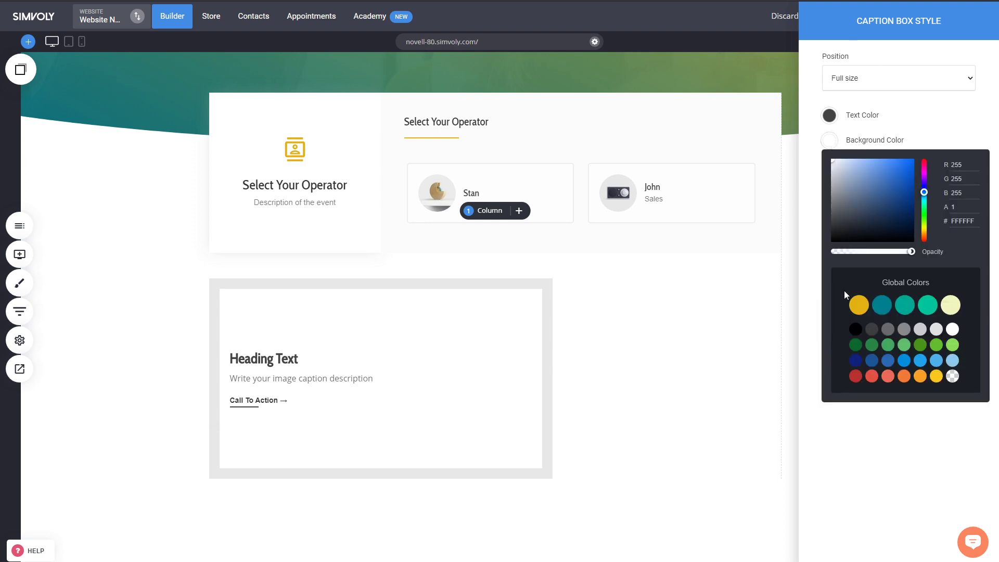
click(859, 305)
click(829, 116)
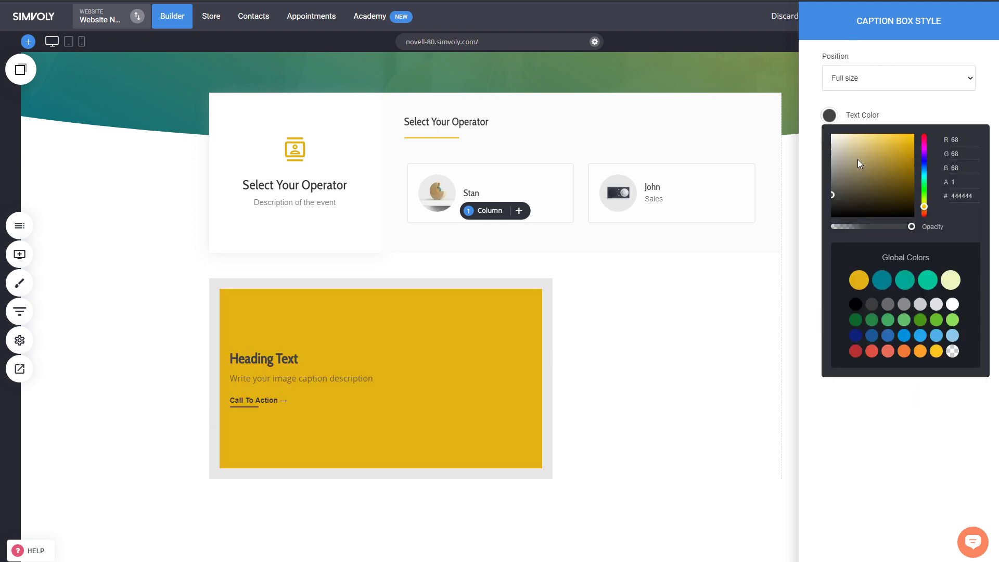
drag(857, 160, 785, 80)
click(817, 227)
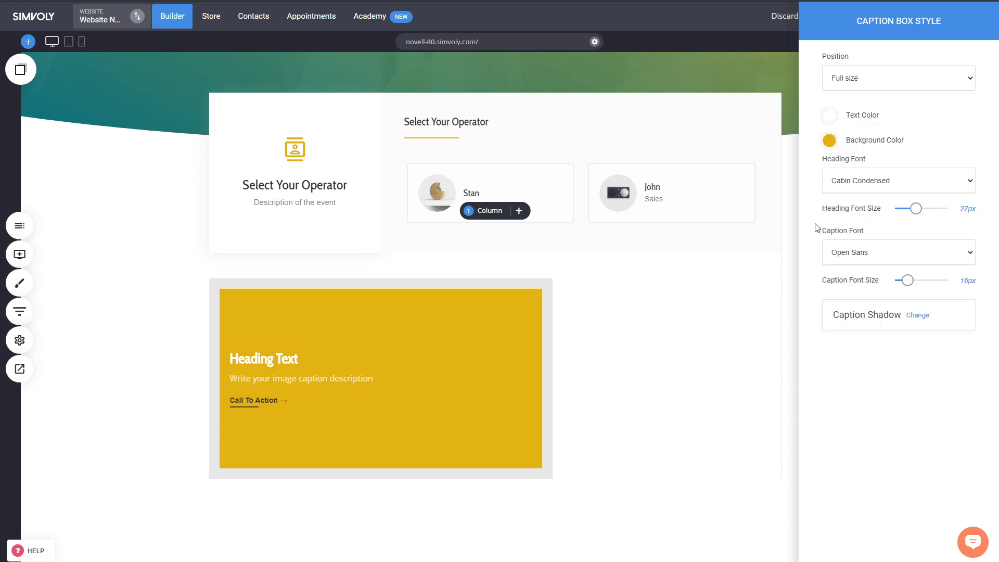
Narrow the speaker image to 550px wide
click(710, 323)
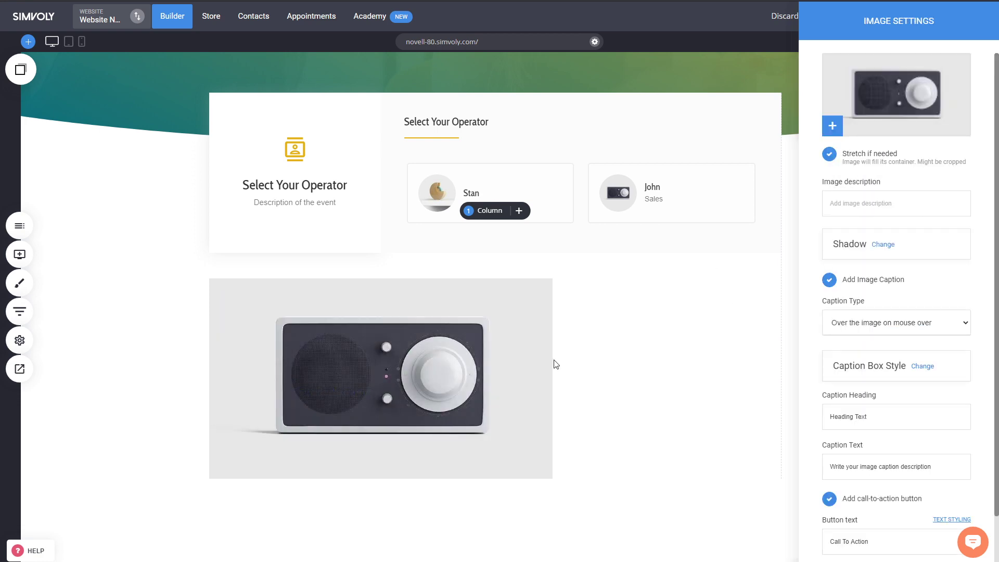
click(555, 364)
drag(552, 364, 493, 363)
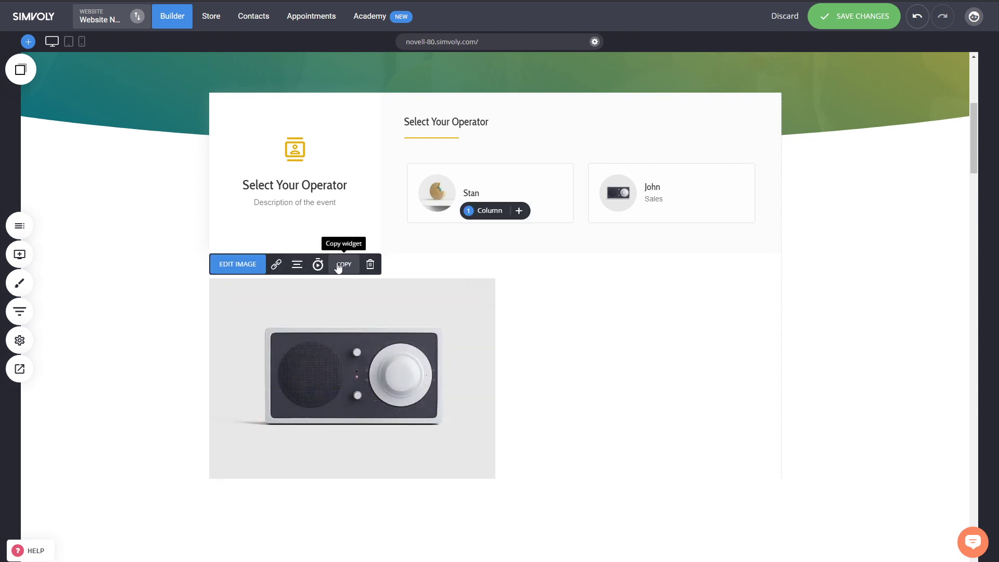
Copy the speaker image beside the original and set the copy's Caption Type to 'Overlapping the image'
click(339, 265)
drag(57, 179, 562, 339)
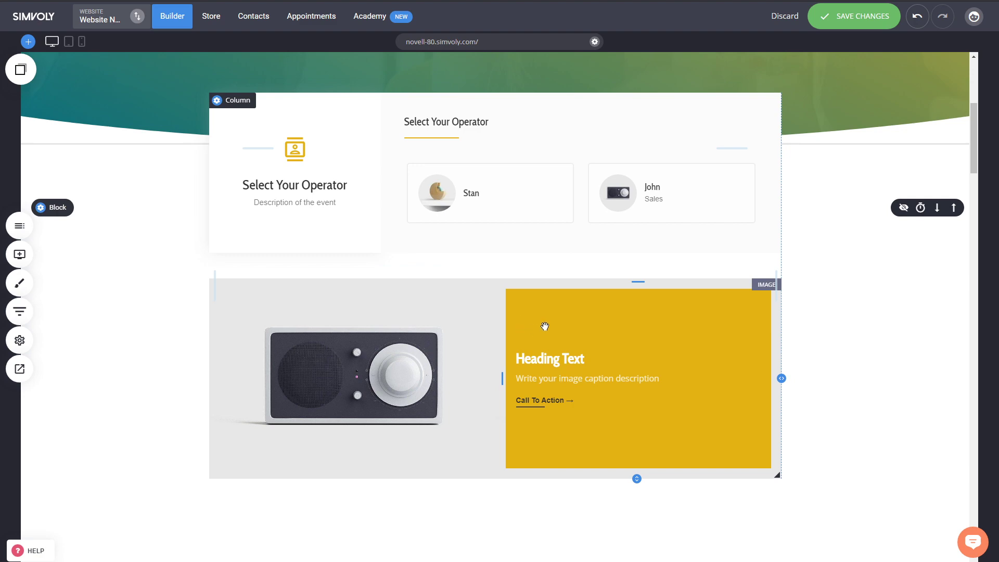
click(653, 352)
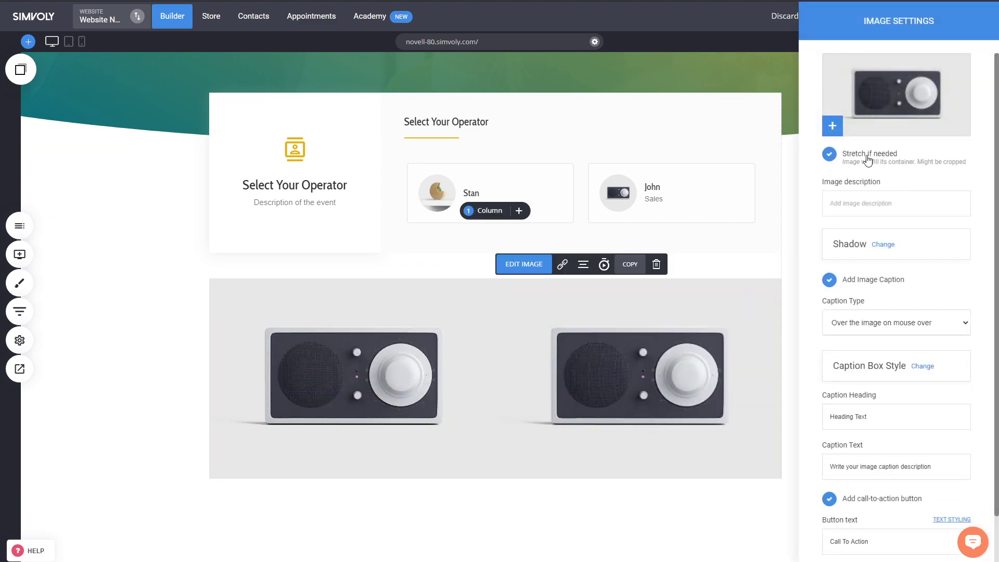
click(918, 330)
click(887, 342)
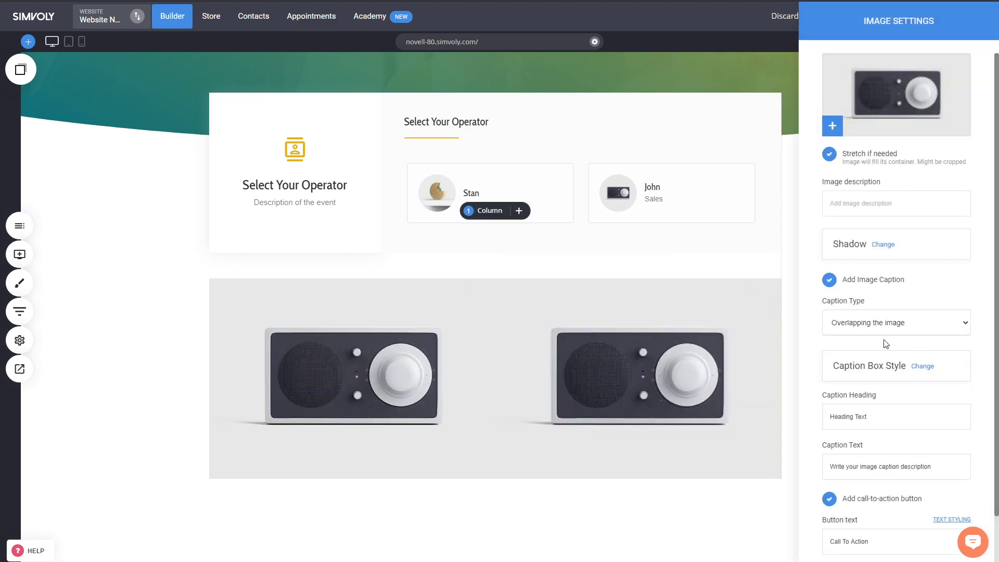
key(Escape)
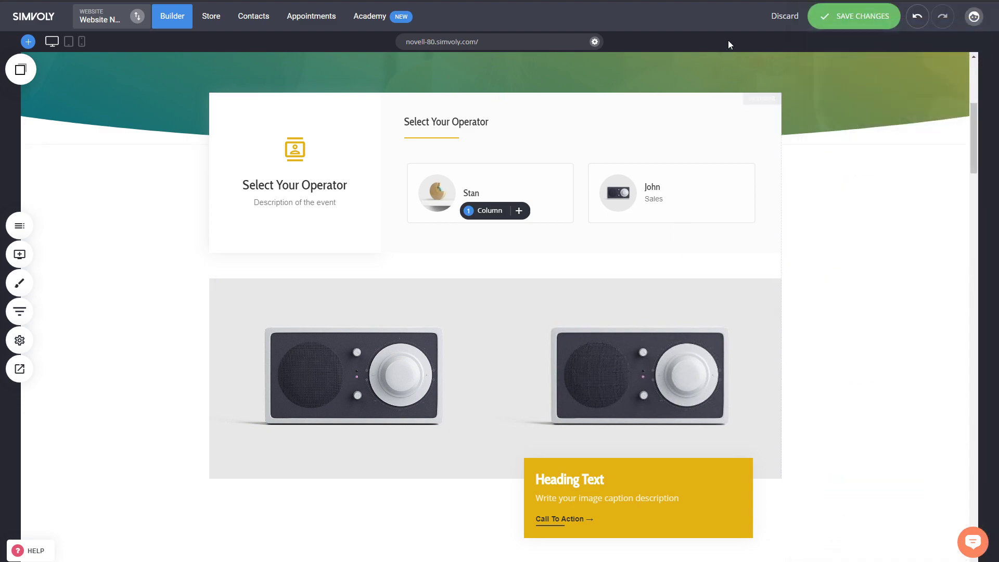
Save the page and preview the site, hovering the left speaker image to show its yellow caption
click(852, 17)
click(19, 369)
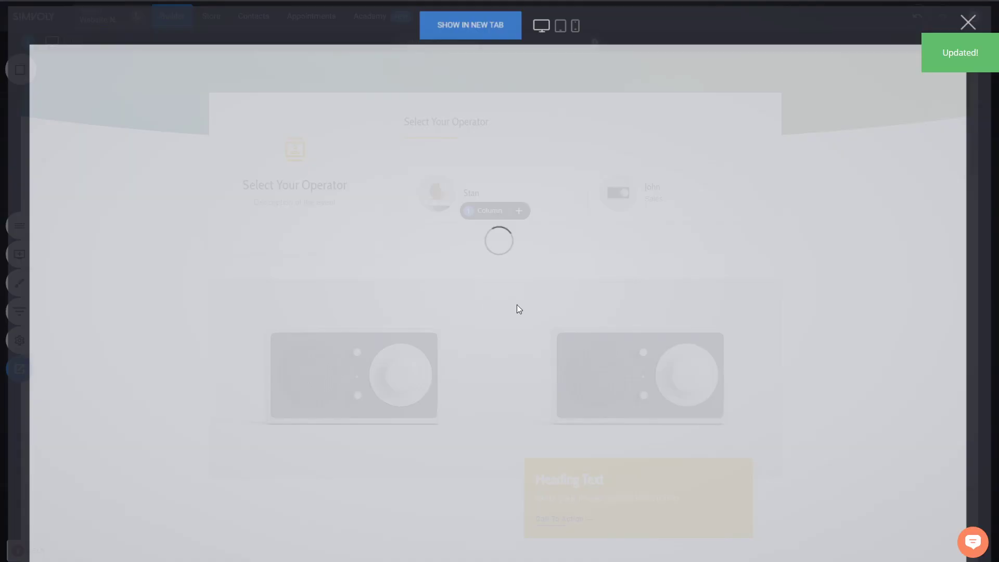
scroll(583, 303, down, 5)
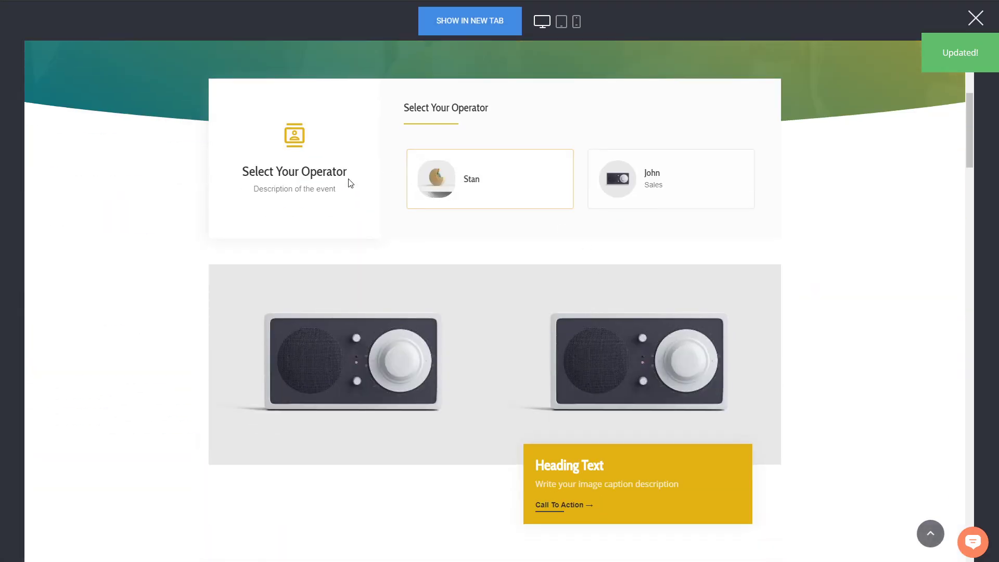
mouse_move(394, 338)
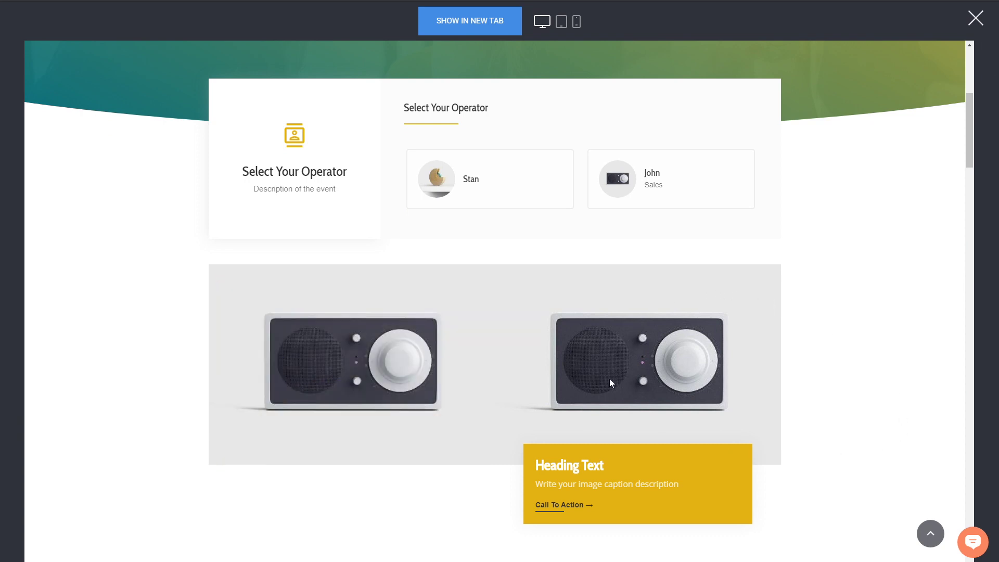
Close the preview and uncheck Add Image Caption on the right speaker image
mouse_move(341, 307)
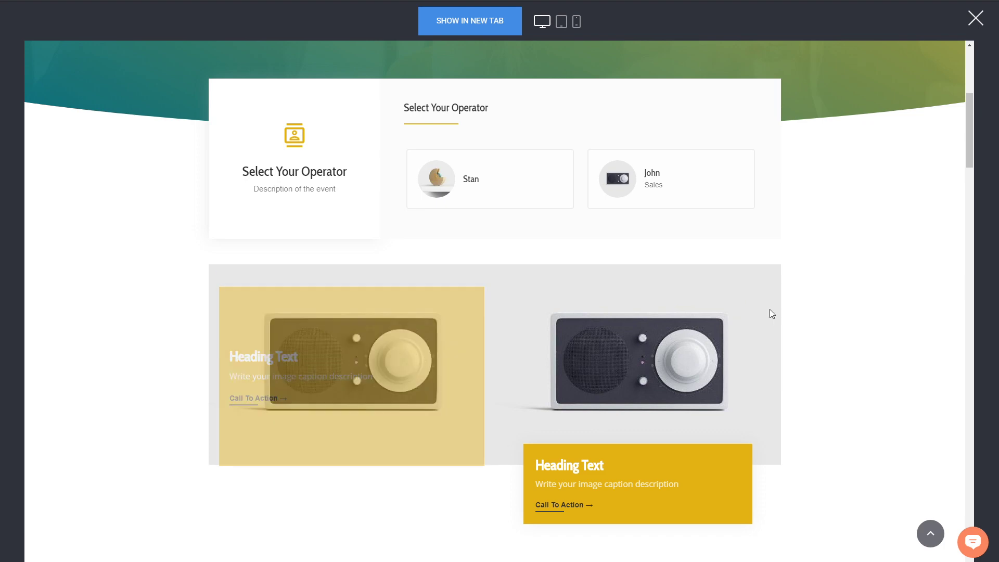
click(975, 18)
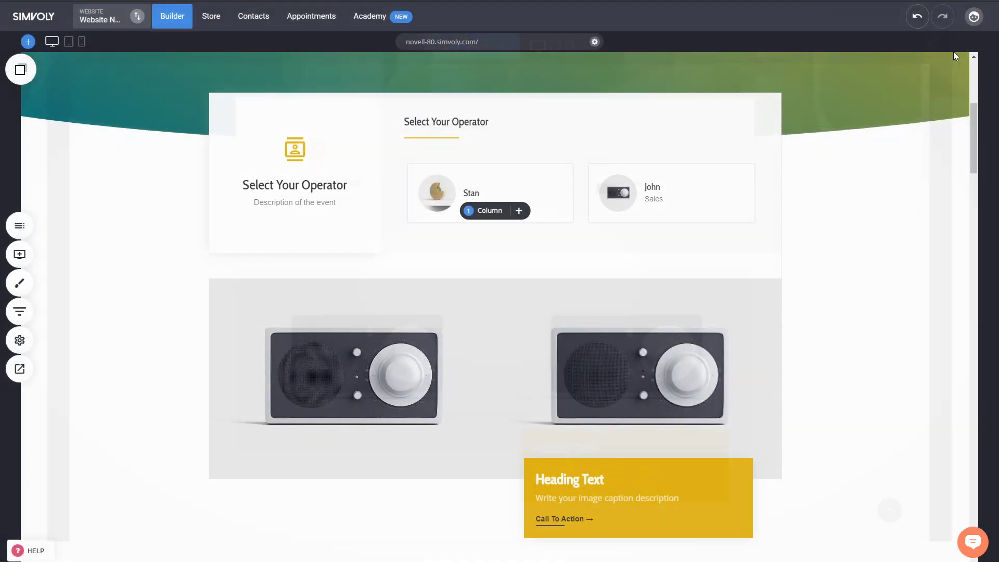
click(630, 337)
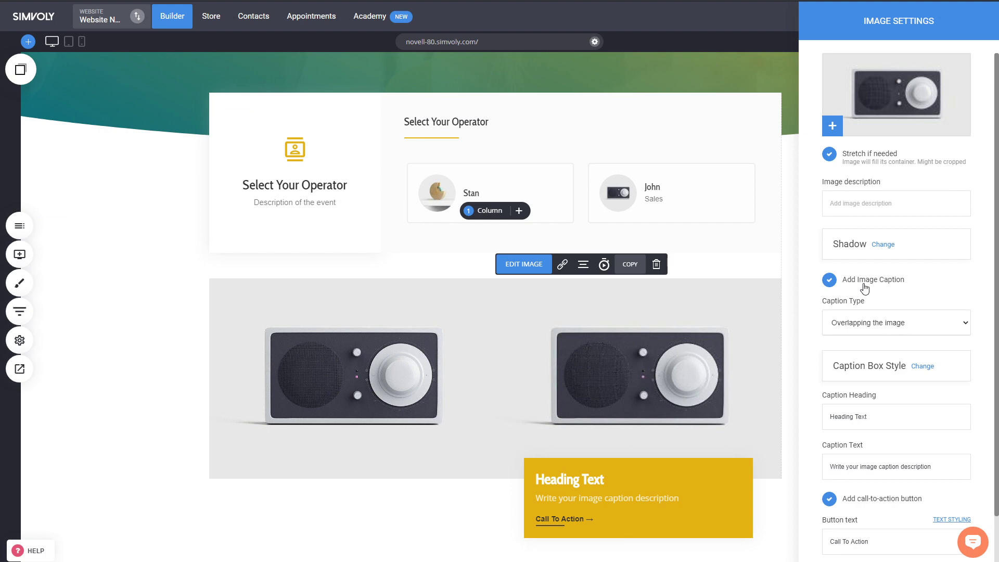
scroll(893, 396, down, 2)
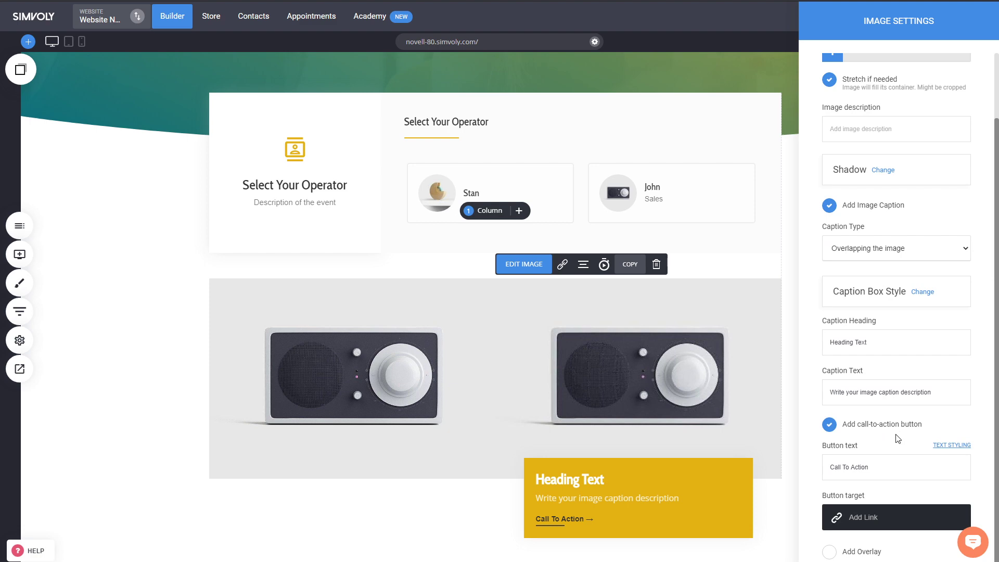
click(873, 211)
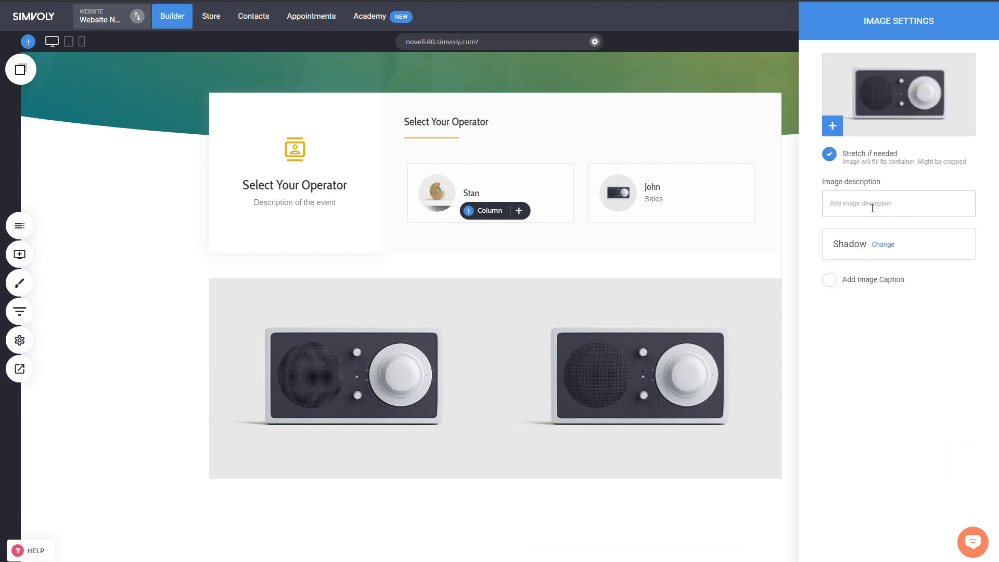
click(872, 281)
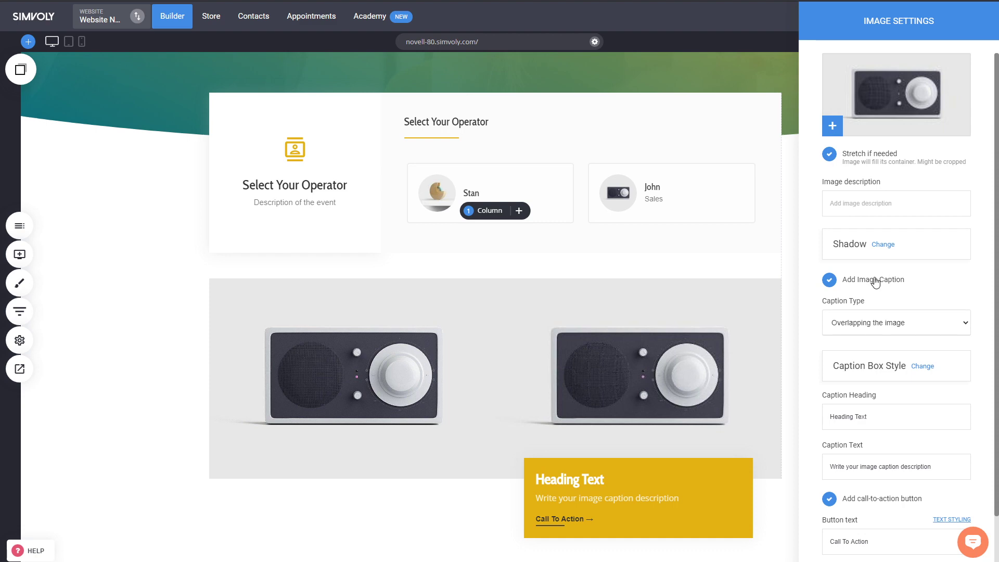
click(876, 282)
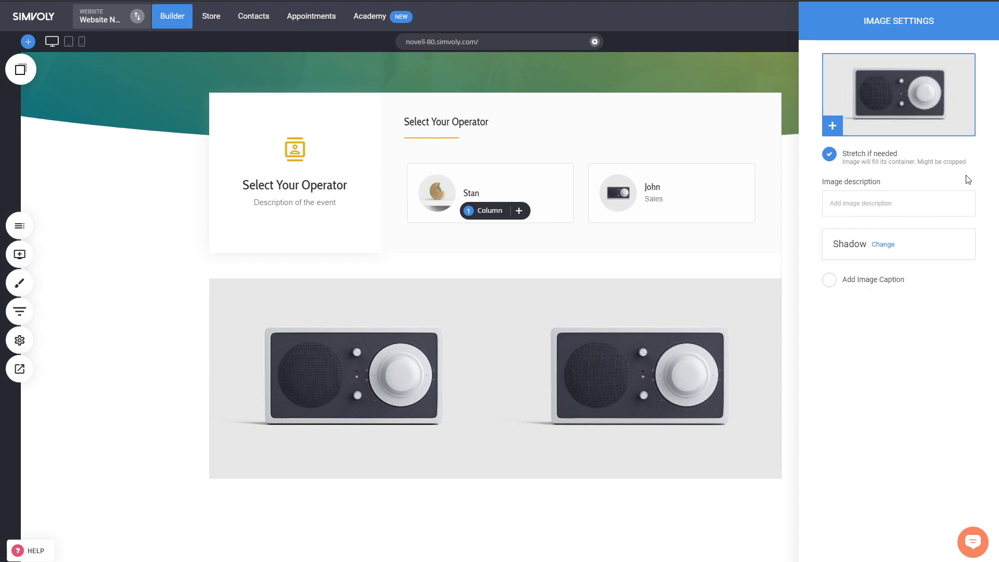
click(654, 276)
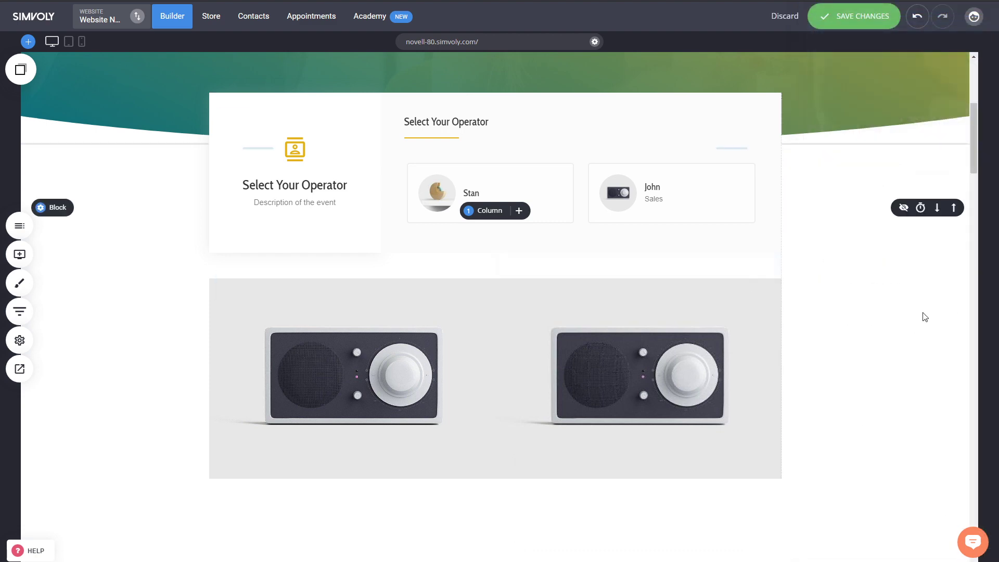